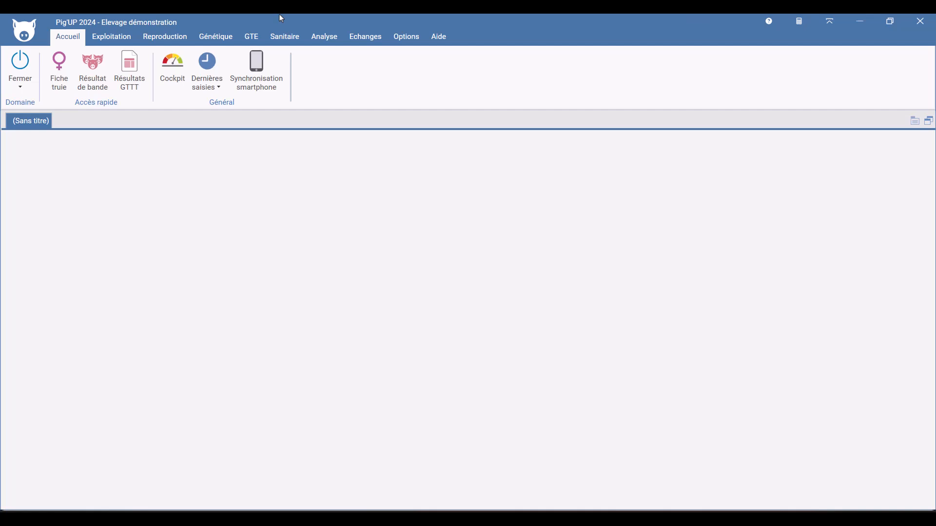
Open the standard age-weight grid (Grille âge-poids) from the GTE standard grids.
{"action": "left_click", "coordinate": [253, 38]}
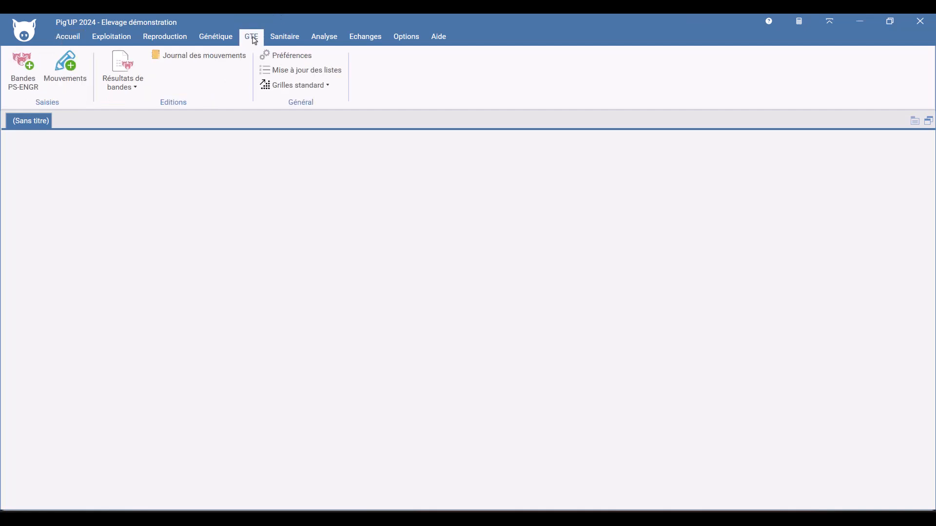
{"action": "left_click", "coordinate": [321, 91]}
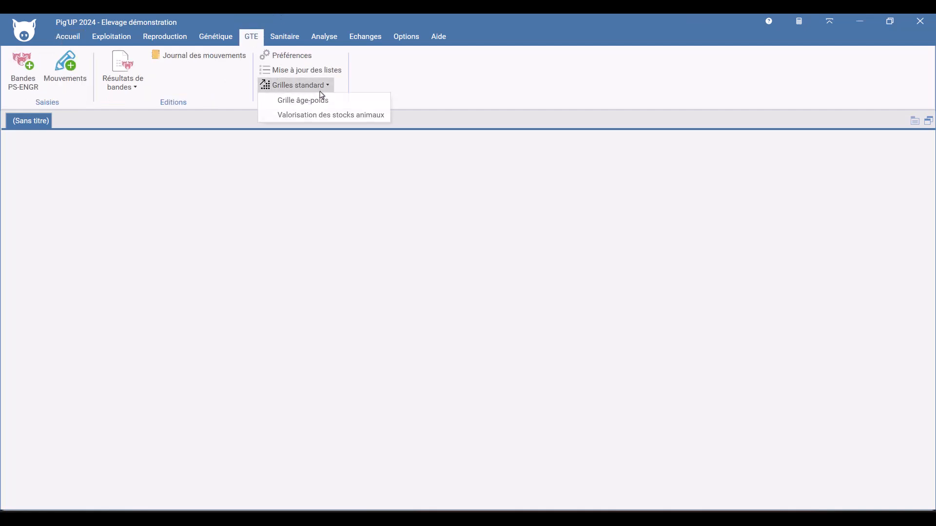
{"action": "left_click", "coordinate": [311, 101]}
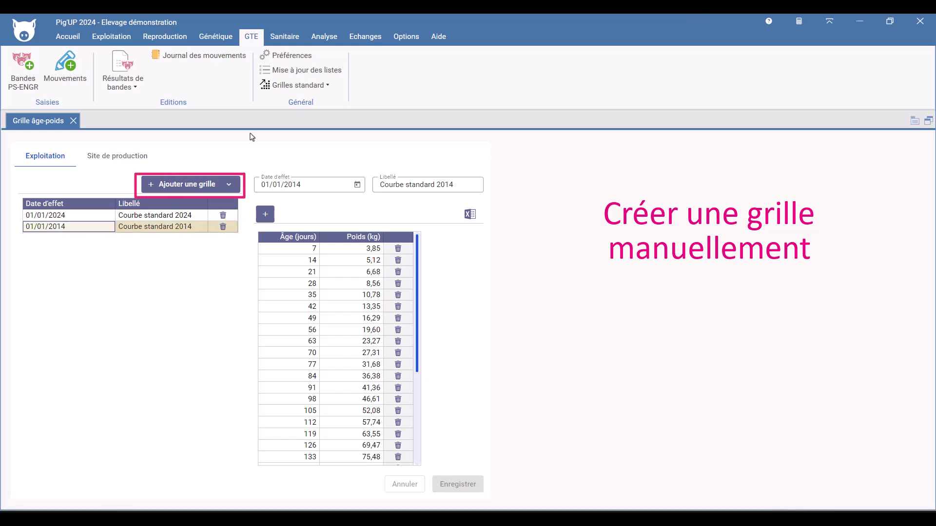
Add a new grid with effective date 01/01/2025 and label Courbe perso 1.
{"action": "left_click", "coordinate": [187, 184]}
{"action": "type", "text": "01/01/2025"}
{"action": "key", "text": "Tab"}
{"action": "key", "text": "Tab"}
{"action": "type", "text": "Courbe perso 1"}
{"action": "key", "text": "Tab"}
Add grid rows for ages 7, 14 and 21 days with weights 3,86, 5,16 and 6,75 kg.
{"action": "left_click", "coordinate": [267, 218]}
{"action": "type", "text": "7"}
{"action": "key", "text": "Tab"}
{"action": "type", "text": "3,86"}
{"action": "left_click", "coordinate": [267, 217]}
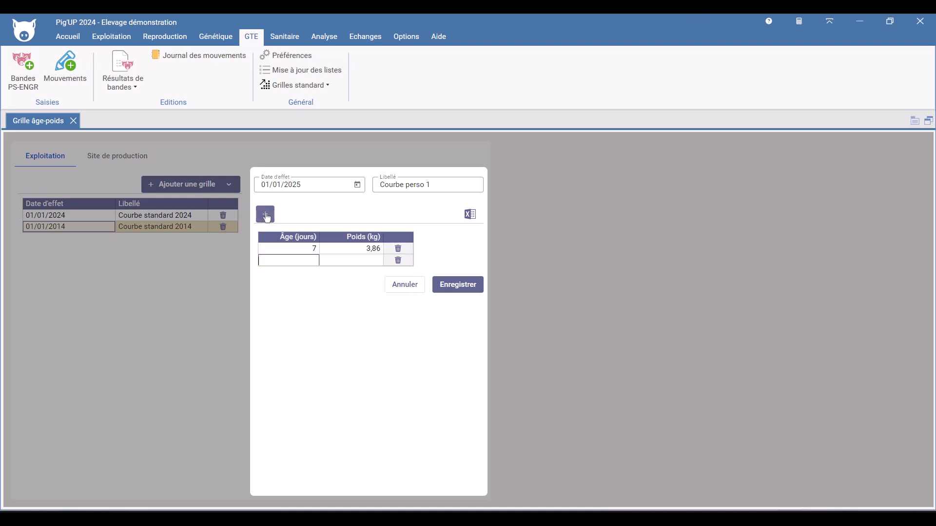
{"action": "type", "text": "14"}
{"action": "key", "text": "Tab"}
{"action": "type", "text": "5,16"}
{"action": "left_click", "coordinate": [267, 218]}
{"action": "type", "text": "21"}
{"action": "key", "text": "Tab"}
{"action": "type", "text": "6,75"}
Add rows for 28 and 35 days with weights 8,66 and 10,93 kg, and save the grid.
{"action": "left_click", "coordinate": [267, 217]}
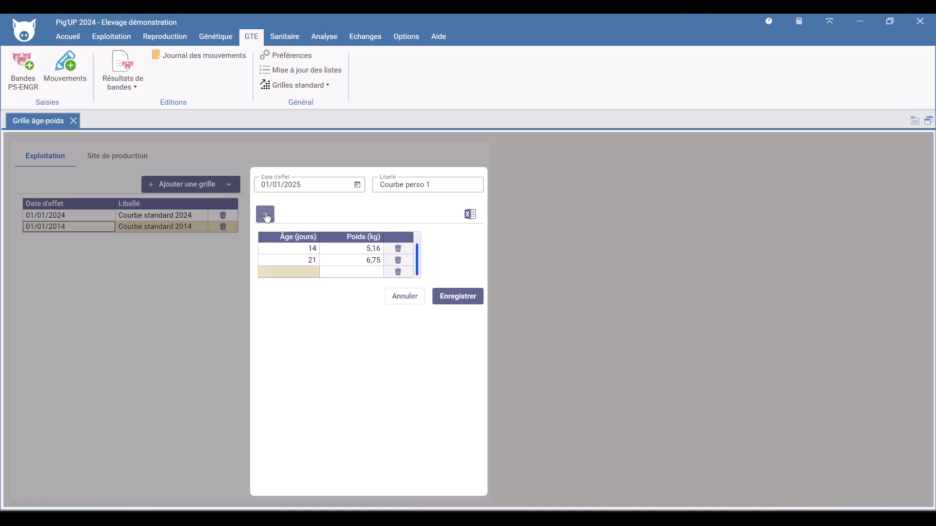
{"action": "type", "text": "28"}
{"action": "key", "text": "Tab"}
{"action": "type", "text": "8,66"}
{"action": "left_click", "coordinate": [267, 217]}
{"action": "type", "text": "35"}
{"action": "key", "text": "Tab"}
{"action": "type", "text": "10,93"}
{"action": "key", "text": "Tab"}
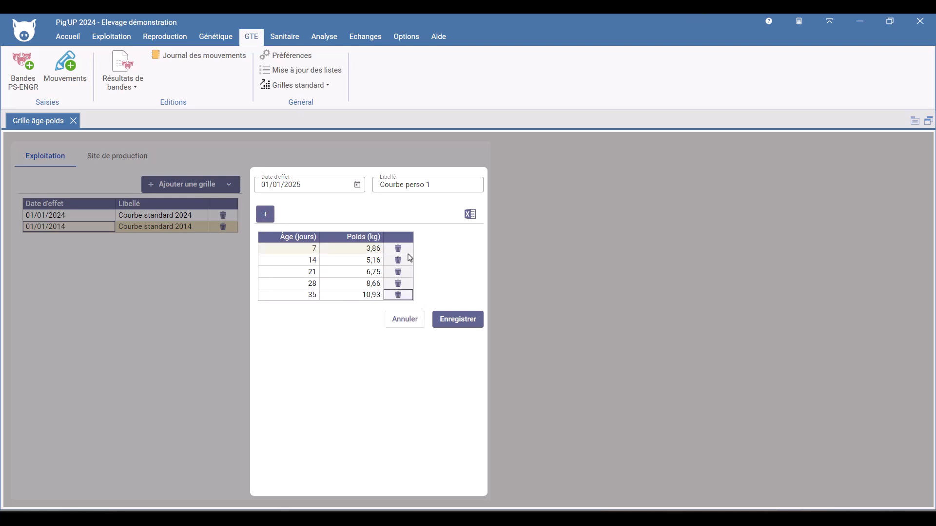
{"action": "left_click", "coordinate": [459, 325]}
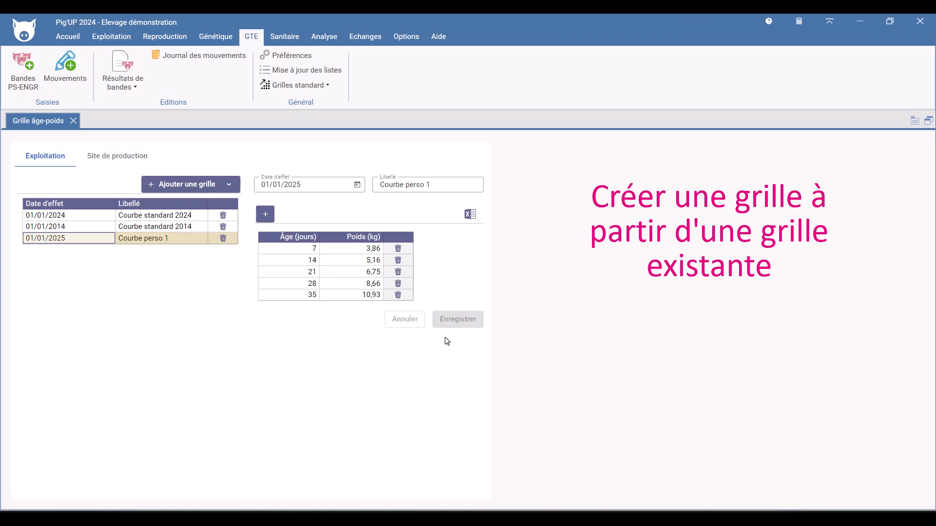
Create a grid from the existing Elevage démonstration grid Courbe standard 2024.
{"action": "left_click", "coordinate": [236, 190]}
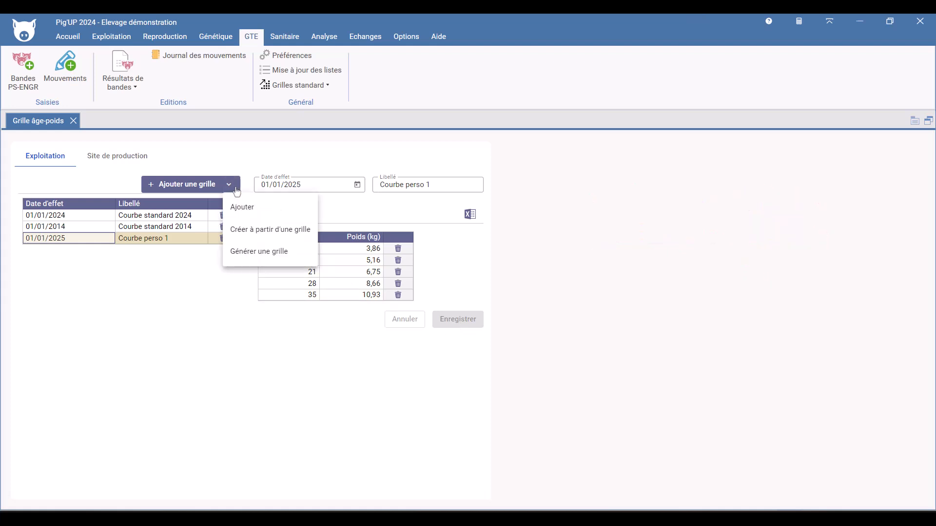
{"action": "left_click", "coordinate": [263, 230]}
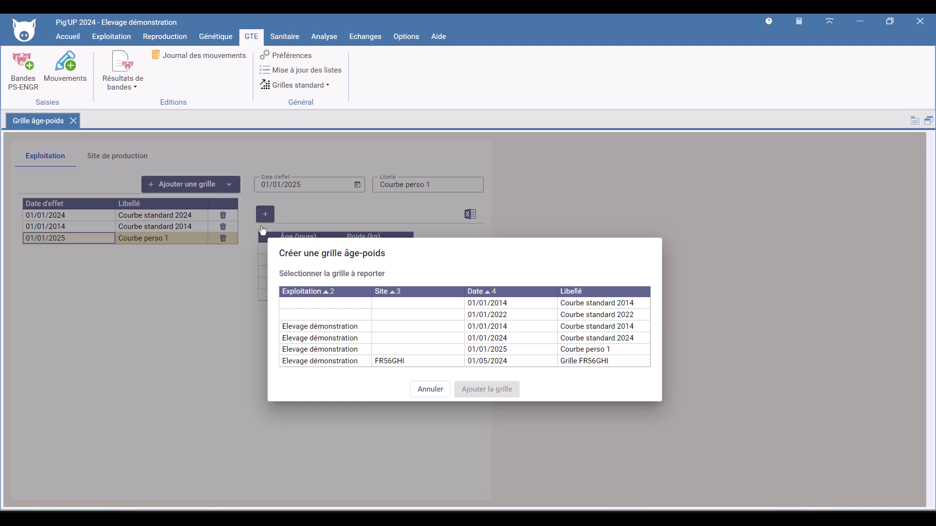
{"action": "left_click", "coordinate": [349, 338]}
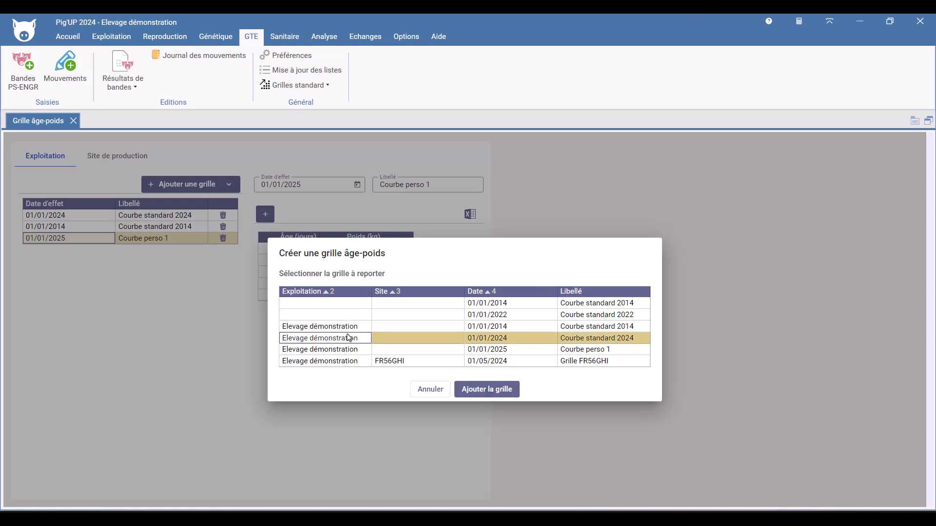
{"action": "left_click", "coordinate": [487, 389]}
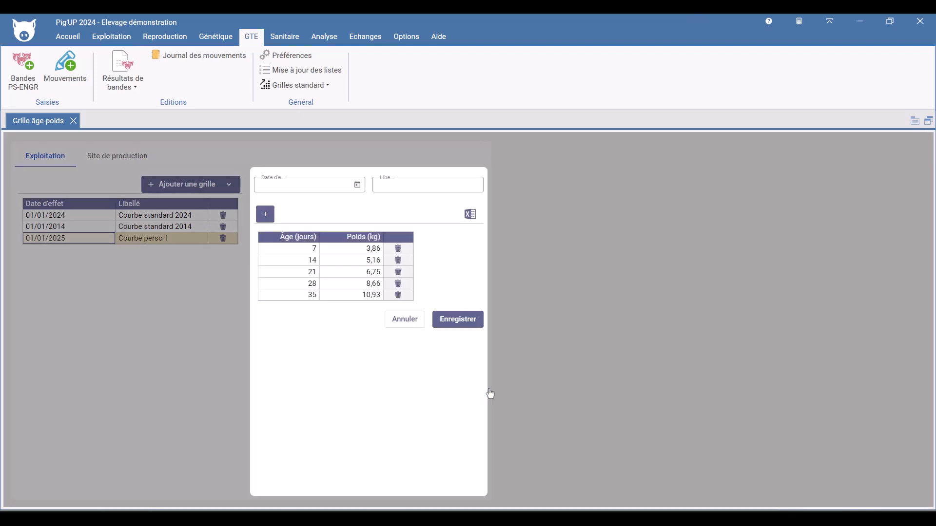
Set the copied grid's effective date to 01/02/2025 and its label to Courbe perso 2.
{"action": "type", "text": "01/02/2025"}
{"action": "key", "text": "Tab"}
{"action": "type", "text": "Courbe perso 2"}
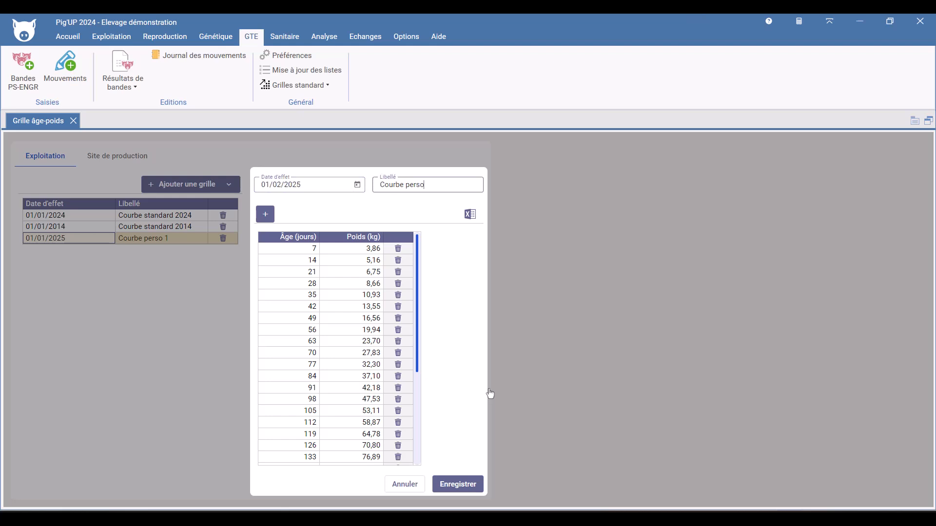
Set the 70-day weight to 28,00 kg and save the grid.
{"action": "double_click", "coordinate": [339, 358]}
{"action": "type", "text": "28,00"}
{"action": "left_click", "coordinate": [457, 485]}
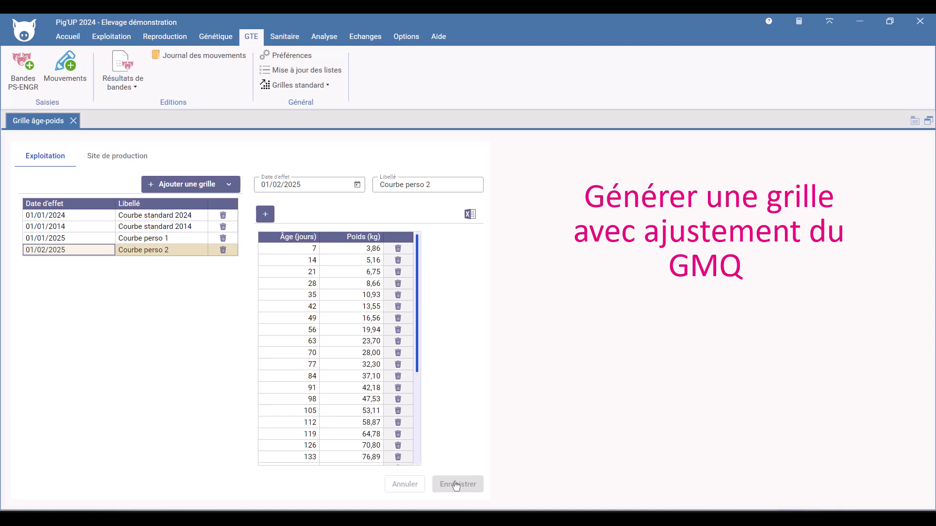
Start generating a grid with entry weight 7,50 kg, exit weight 115,80 kg and daily gain 672 g/j.
{"action": "left_click", "coordinate": [230, 184]}
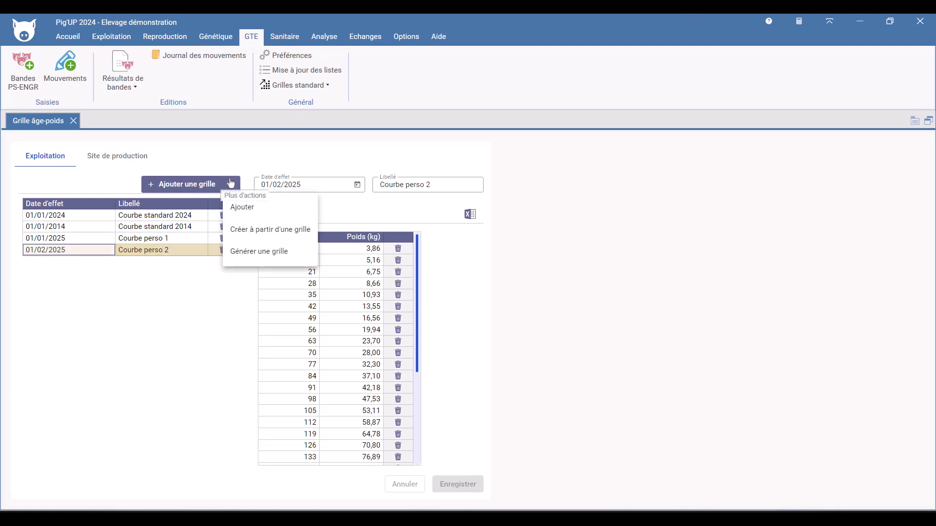
{"action": "left_click", "coordinate": [248, 258]}
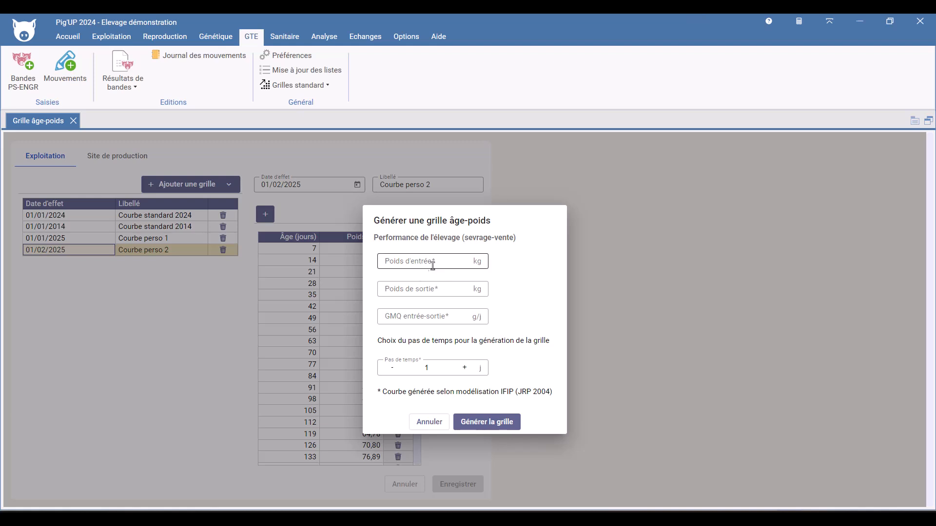
{"action": "left_click", "coordinate": [453, 263]}
{"action": "type", "text": "7,5"}
{"action": "left_click", "coordinate": [433, 288]}
{"action": "type", "text": "115,8"}
{"action": "left_click", "coordinate": [424, 312]}
{"action": "type", "text": "672"}
Set the generation time step to 7 days and generate the grid.
{"action": "left_click", "coordinate": [467, 371]}
{"action": "left_click", "coordinate": [467, 372]}
{"action": "left_click", "coordinate": [467, 371]}
{"action": "left_click", "coordinate": [467, 371]}
{"action": "left_click", "coordinate": [467, 371]}
{"action": "left_click", "coordinate": [468, 372]}
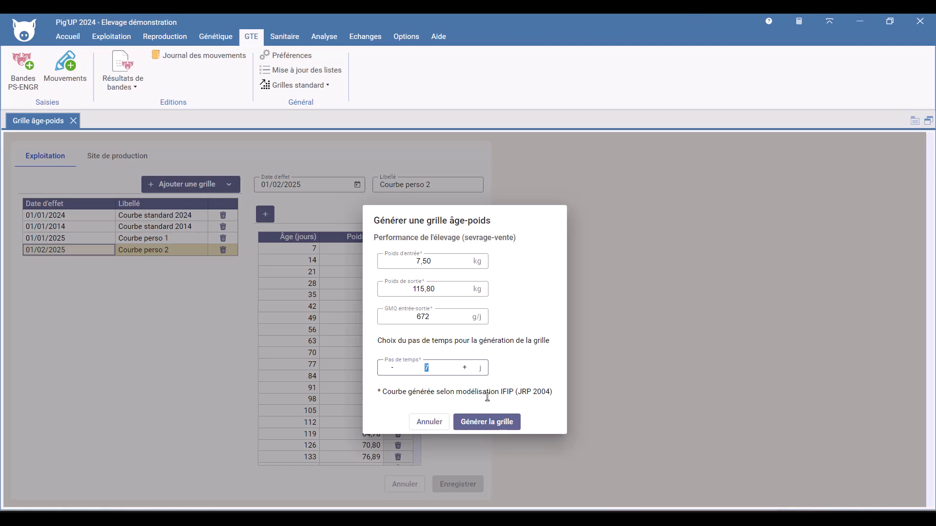
{"action": "left_click", "coordinate": [499, 422]}
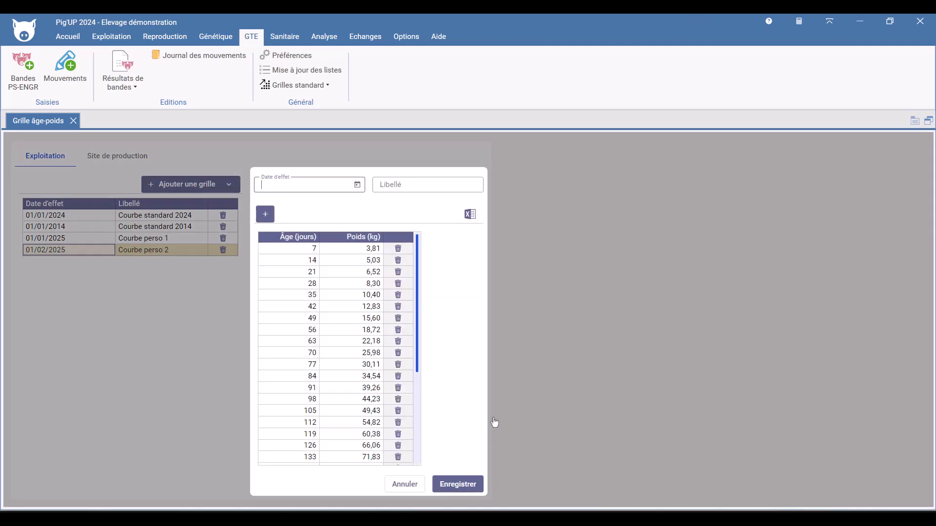
Date the generated grid 01/03/2025, label it Courbe perso 3, and save.
{"action": "left_click", "coordinate": [289, 187]}
{"action": "type", "text": "01/03/2025"}
{"action": "key", "text": "Tab"}
{"action": "type", "text": "Courbe perso 3"}
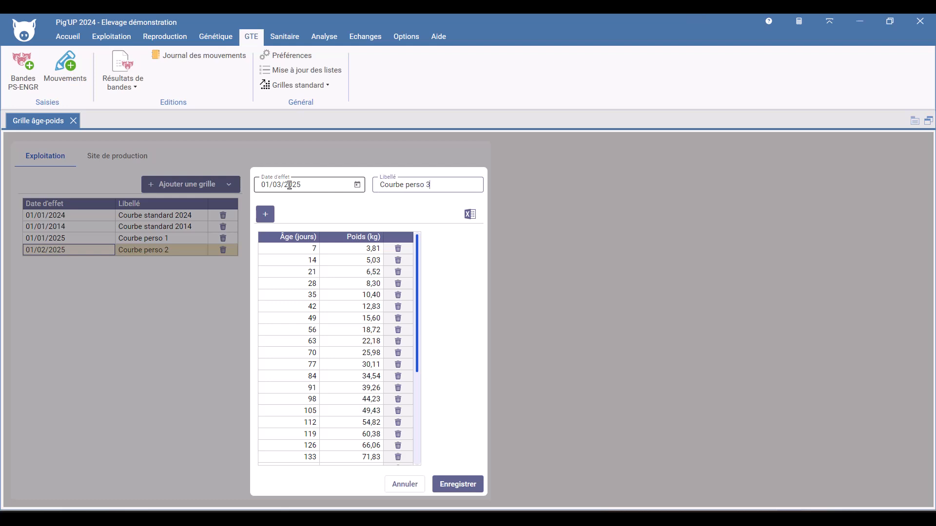
{"action": "left_click", "coordinate": [460, 483]}
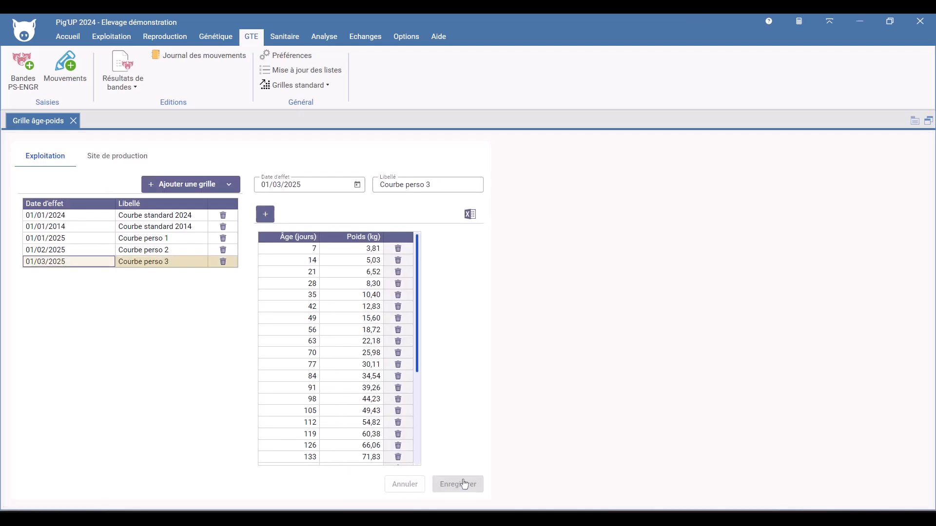
In Courbe perso 2, change the 21-day age to 22, delete the 49-day row, and save.
{"action": "left_click", "coordinate": [146, 250]}
{"action": "double_click", "coordinate": [306, 271]}
{"action": "type", "text": "22"}
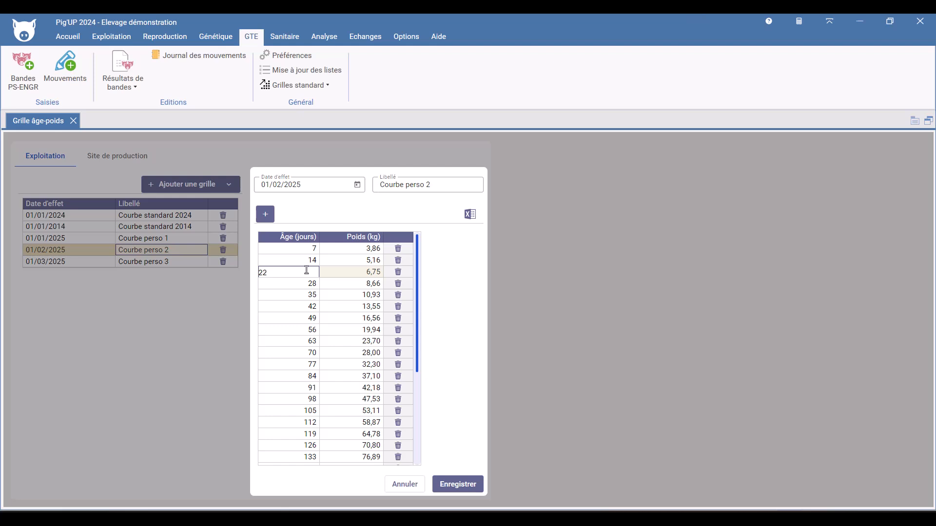
{"action": "left_click", "coordinate": [396, 319]}
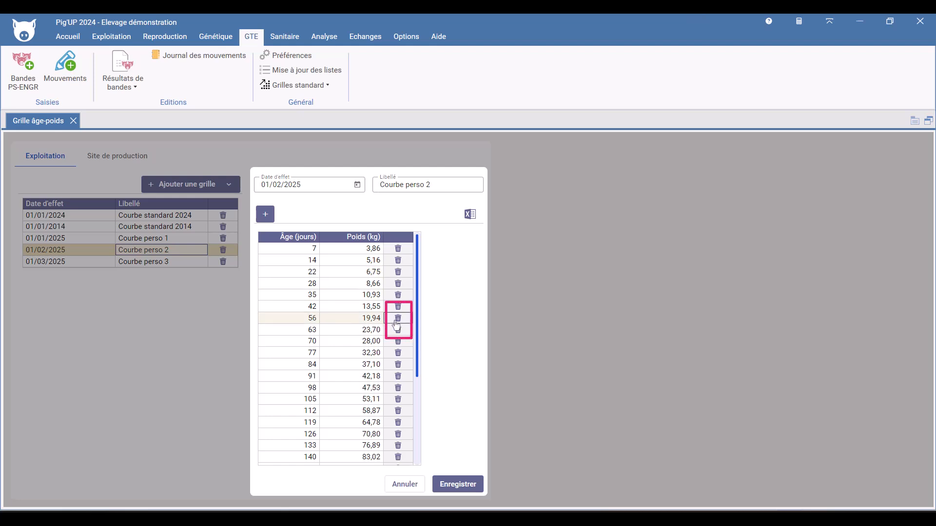
{"action": "left_click", "coordinate": [461, 486]}
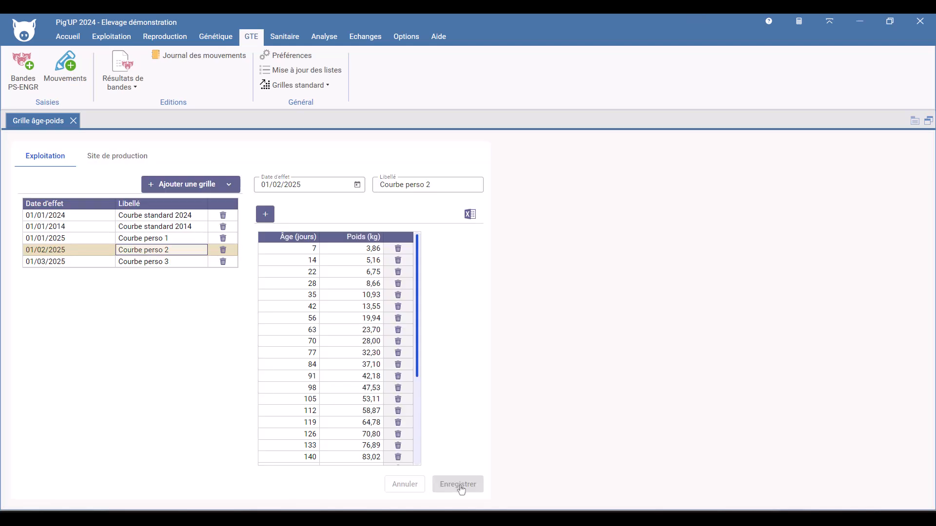
In Courbe perso 1, add a 42-day row weighing 16,60 kg and save.
{"action": "left_click", "coordinate": [184, 238]}
{"action": "left_click", "coordinate": [268, 214]}
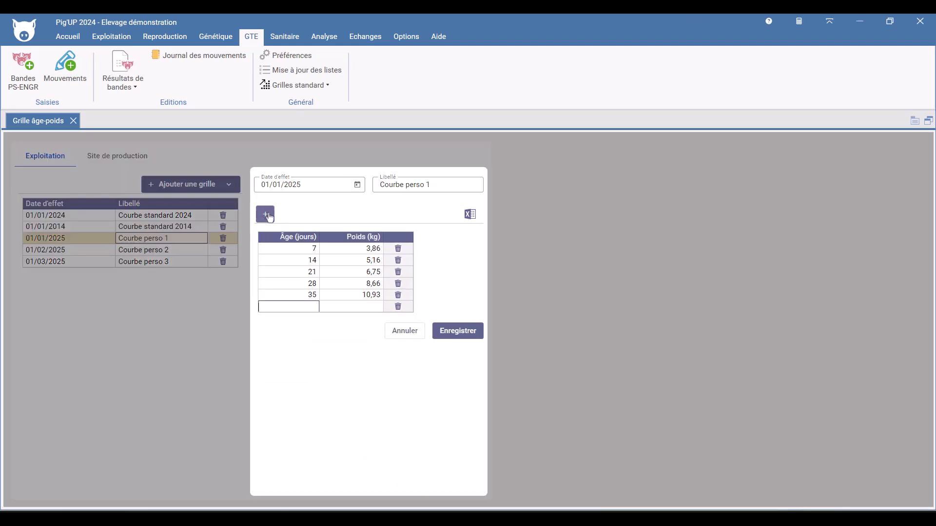
{"action": "type", "text": "42"}
{"action": "key", "text": "Tab"}
{"action": "type", "text": "16,"}
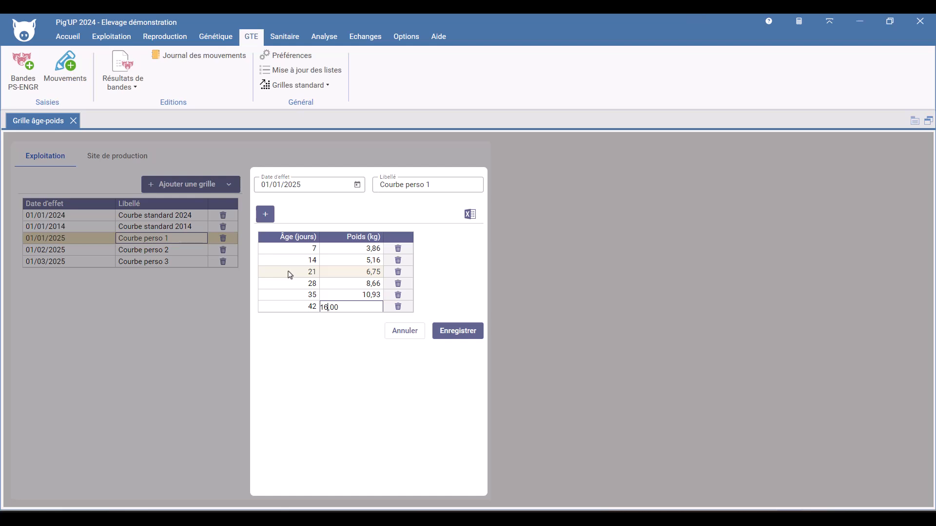
{"action": "type", "text": "6"}
{"action": "left_click", "coordinate": [459, 331]}
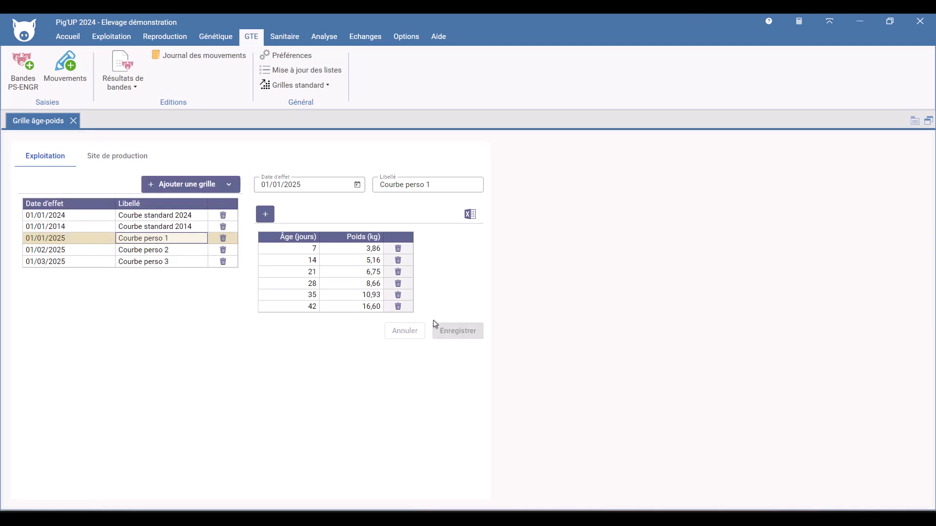
Delete the Courbe perso 1 grid and confirm the deletion.
{"action": "left_click", "coordinate": [231, 241]}
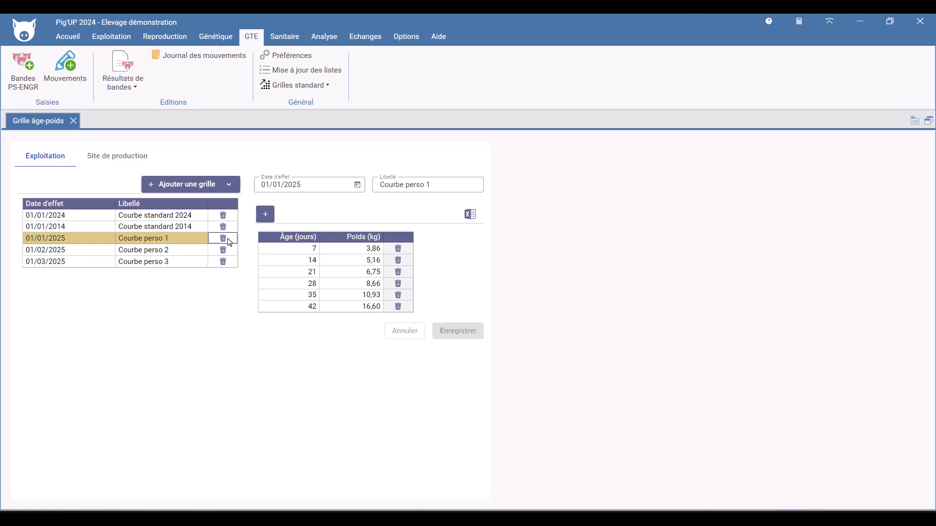
{"action": "left_click", "coordinate": [225, 239]}
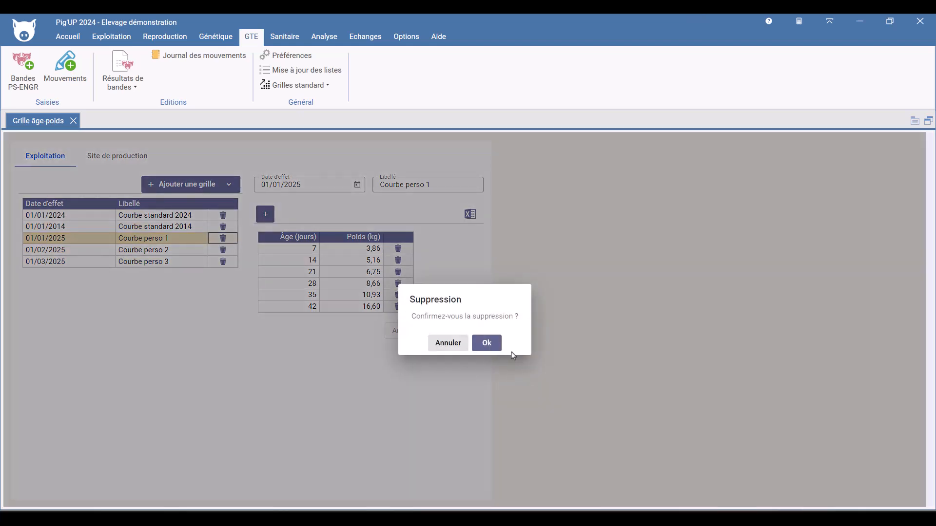
{"action": "left_click", "coordinate": [483, 343]}
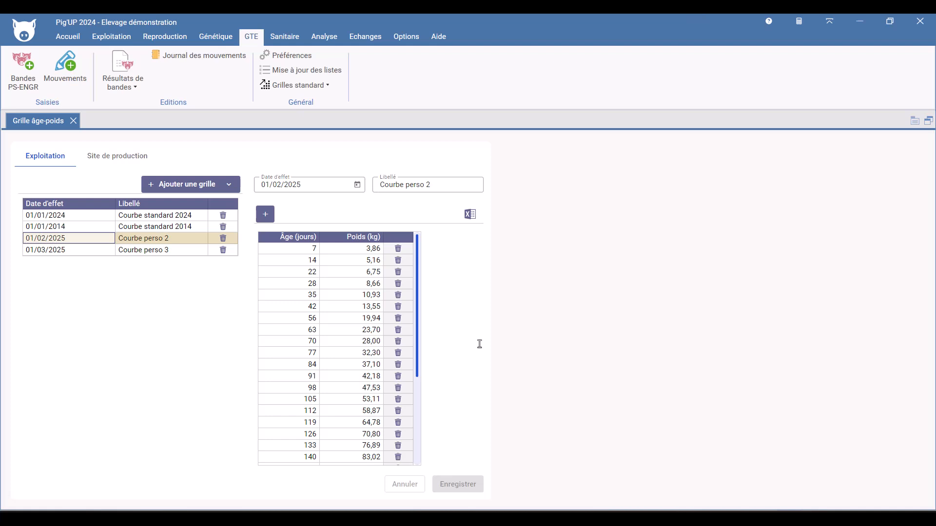
Switch to the production-site grids and select site FR44DEF.
{"action": "left_click", "coordinate": [100, 156]}
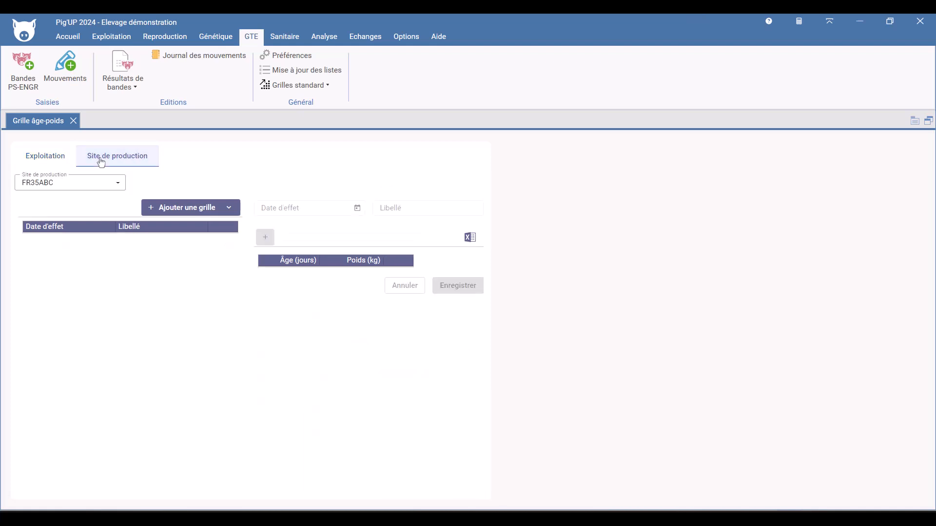
{"action": "left_click", "coordinate": [118, 184]}
{"action": "left_click", "coordinate": [90, 228]}
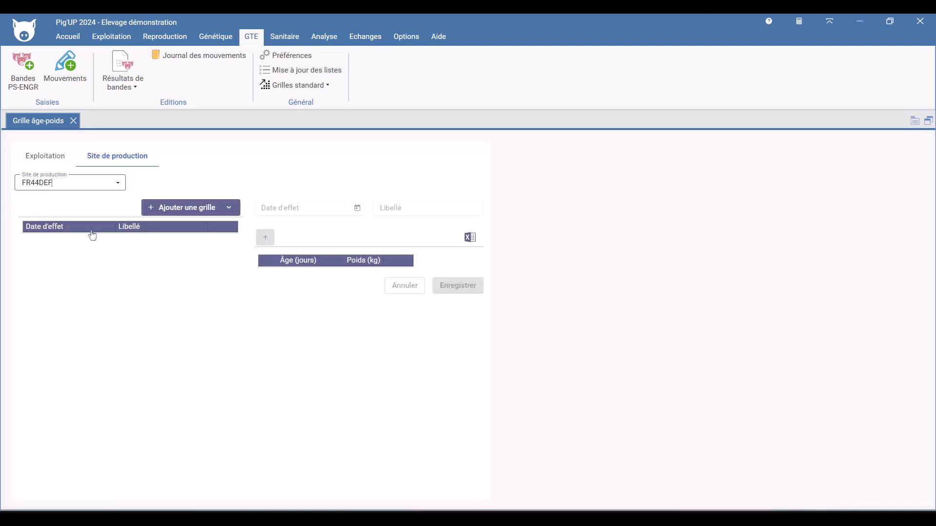
Open Movements and start a new animal movement dated 15/11/2024.
{"action": "left_click", "coordinate": [59, 72]}
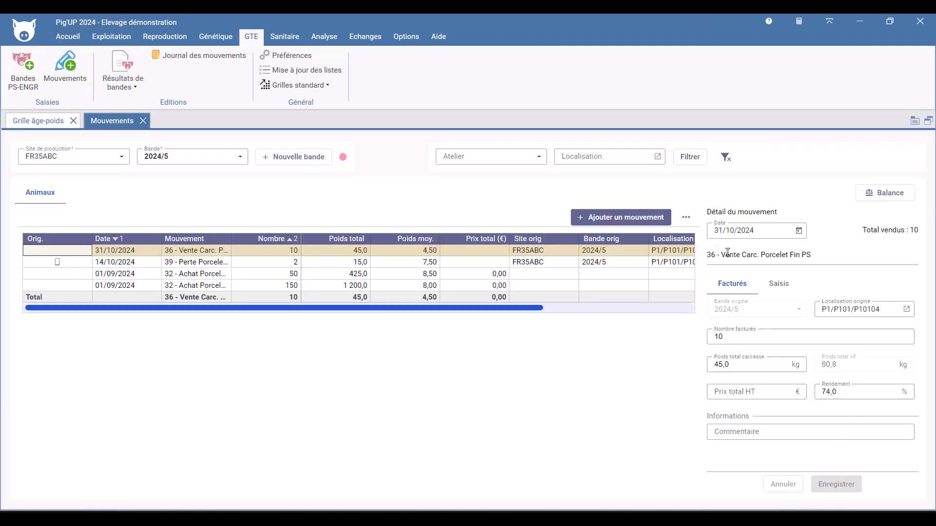
{"action": "left_click", "coordinate": [618, 218]}
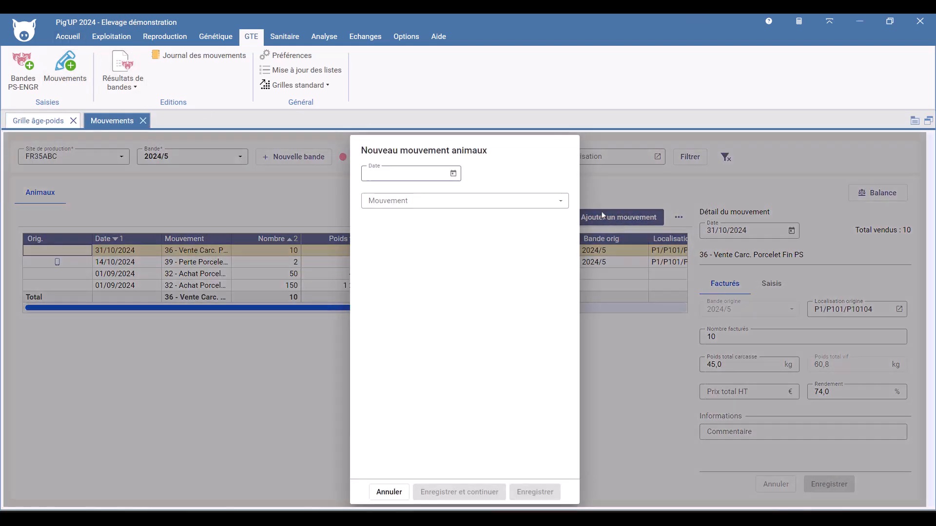
{"action": "type", "text": "15/11/202"}
{"action": "type", "text": "4"}
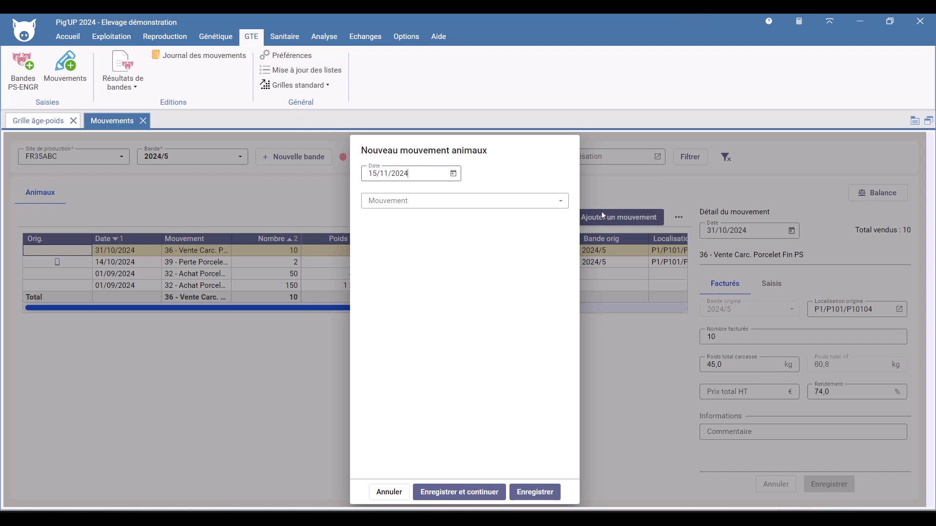
Choose movement 43 - Mise à l'engraissement and open the origin location list.
{"action": "left_click", "coordinate": [425, 203]}
{"action": "type", "text": "43"}
{"action": "left_click", "coordinate": [449, 233]}
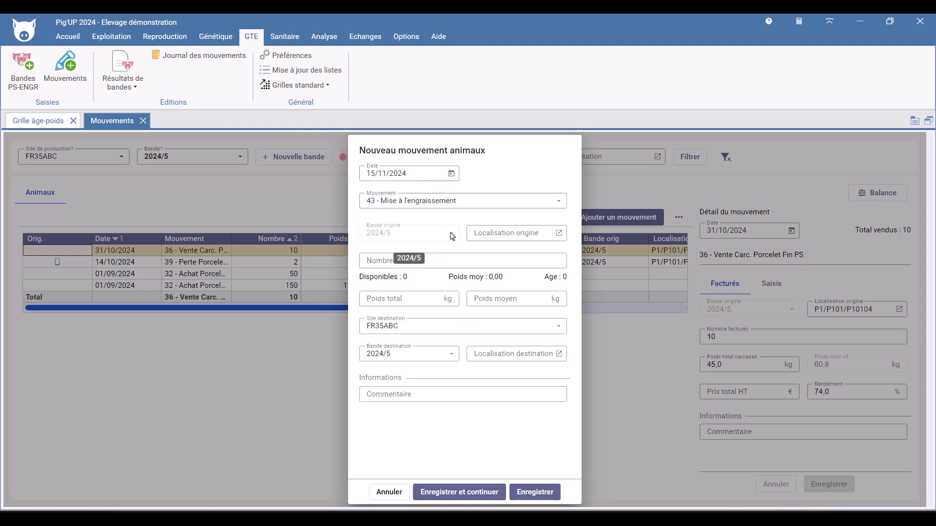
{"action": "left_click", "coordinate": [559, 232]}
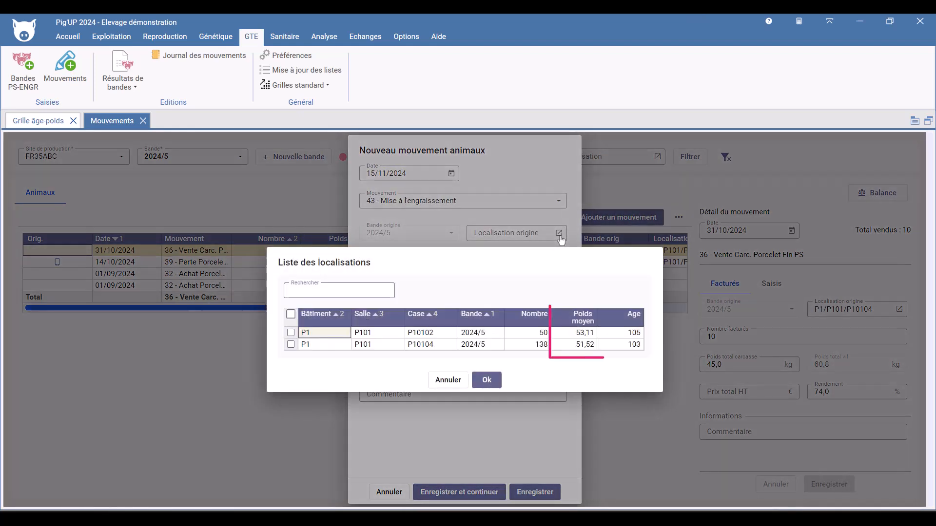